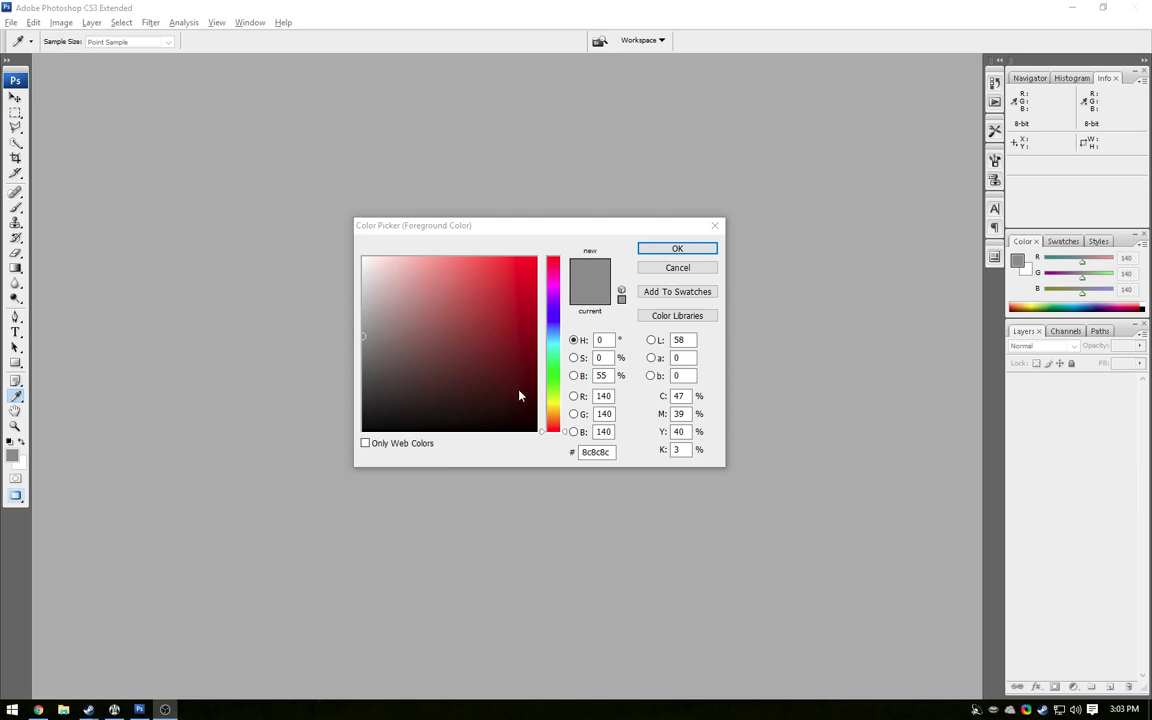
- Try olive, yellow and pale shades, ending on pure white RGB 255, 255, 255 (ffffff)
{"action": "double_click", "coordinate": [604, 396]}
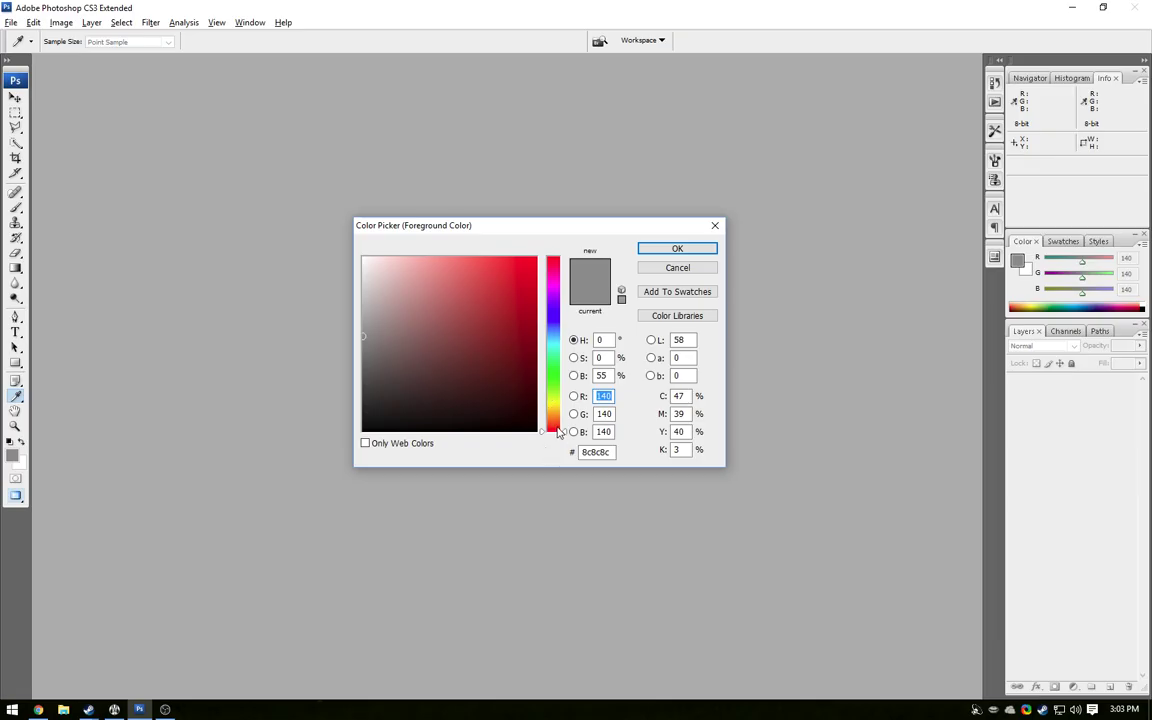
{"action": "mouse_move", "coordinate": [548, 410]}
{"action": "left_mouse_down"}
{"action": "mouse_move", "coordinate": [550, 400]}
{"action": "mouse_move", "coordinate": [551, 422]}
{"action": "mouse_move", "coordinate": [551, 378]}
{"action": "mouse_move", "coordinate": [553, 411]}
{"action": "left_mouse_up"}
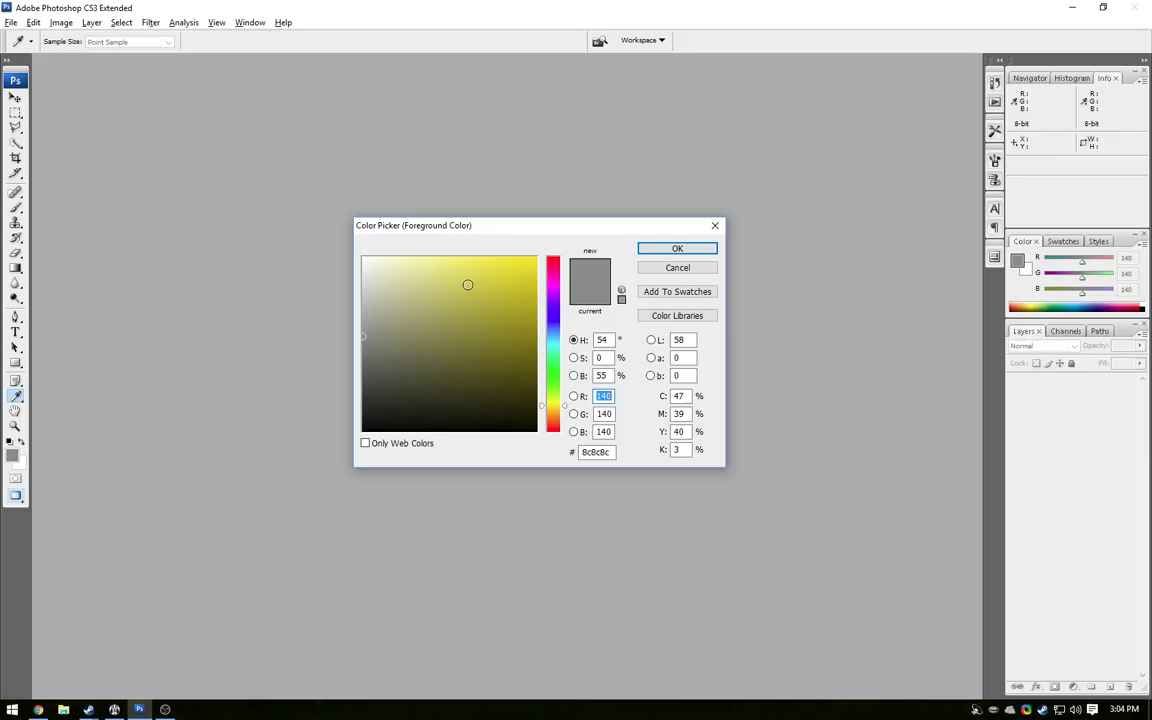
{"action": "left_click", "coordinate": [486, 280]}
{"action": "left_click", "coordinate": [517, 327]}
{"action": "left_click_drag", "start_coordinate": [513, 354], "coordinate": [516, 263]}
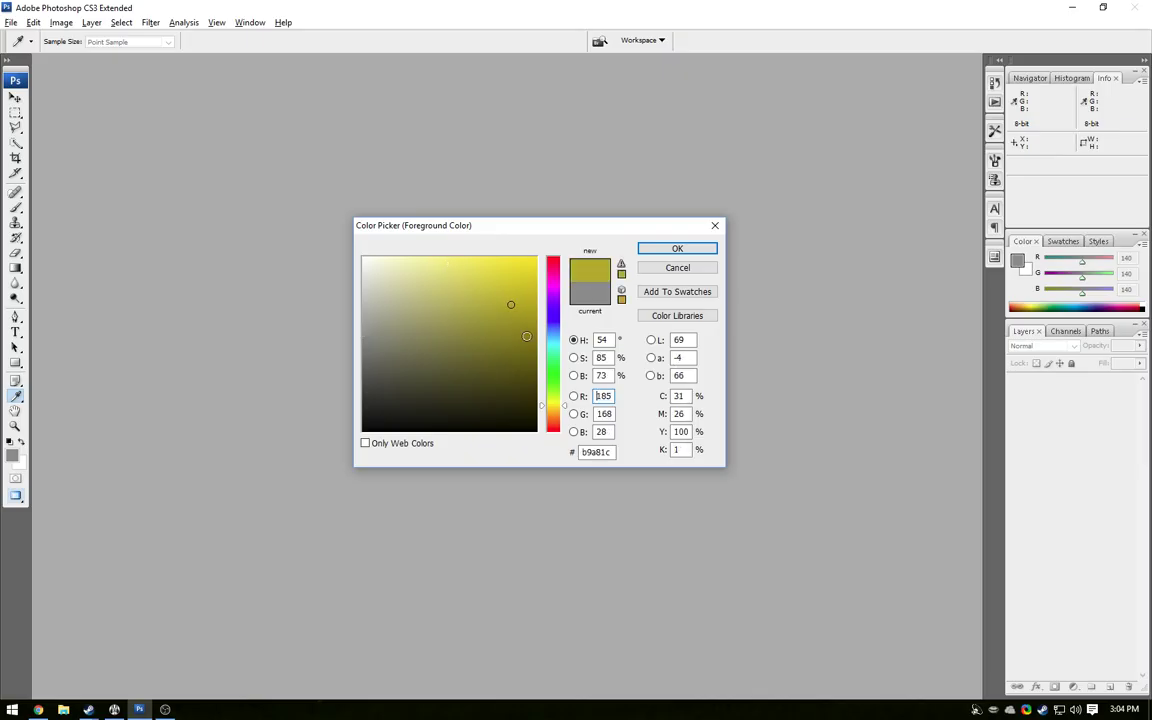
{"action": "left_click", "coordinate": [553, 330]}
{"action": "left_click_drag", "start_coordinate": [496, 375], "coordinate": [388, 288]}
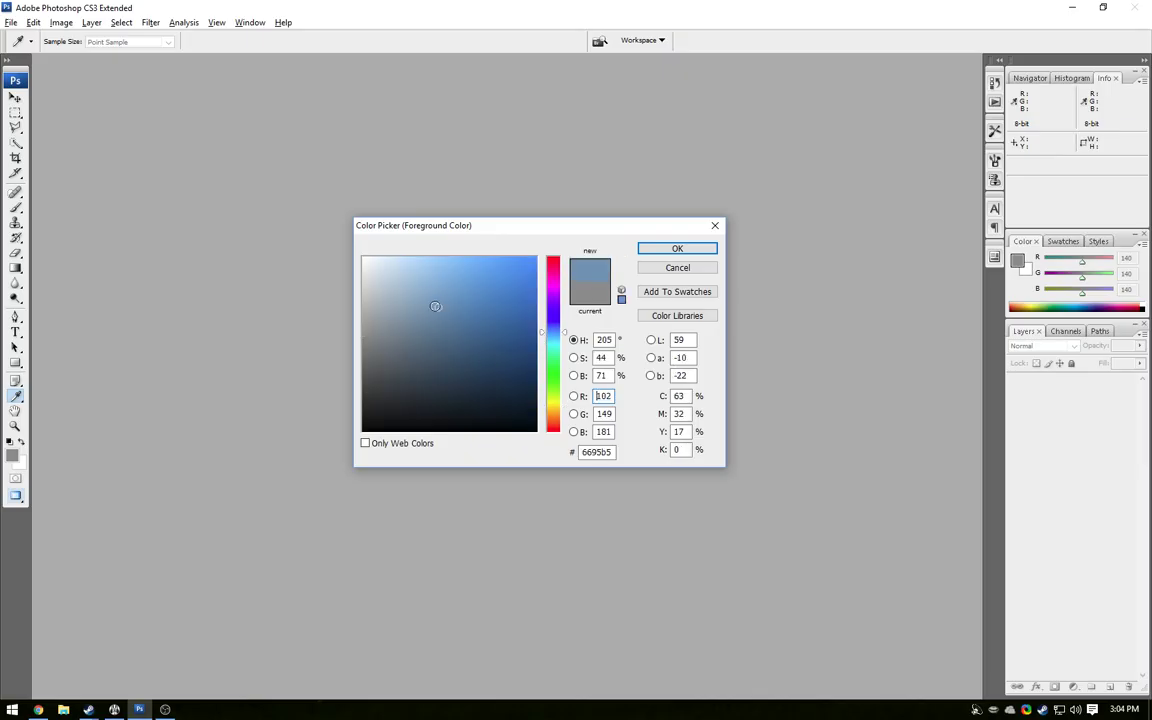
{"action": "left_click", "coordinate": [547, 396]}
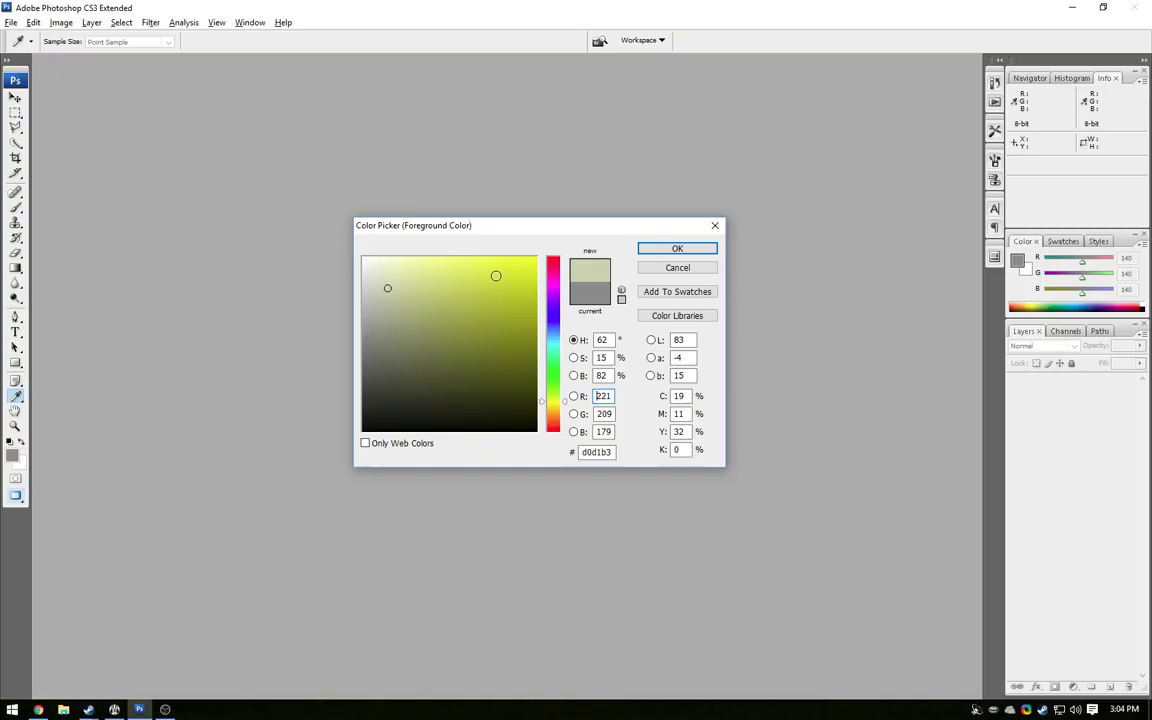
{"action": "mouse_move", "coordinate": [522, 288]}
{"action": "left_mouse_down"}
{"action": "mouse_move", "coordinate": [530, 267]}
{"action": "mouse_move", "coordinate": [417, 271]}
{"action": "mouse_move", "coordinate": [315, 219]}
{"action": "left_mouse_up"}
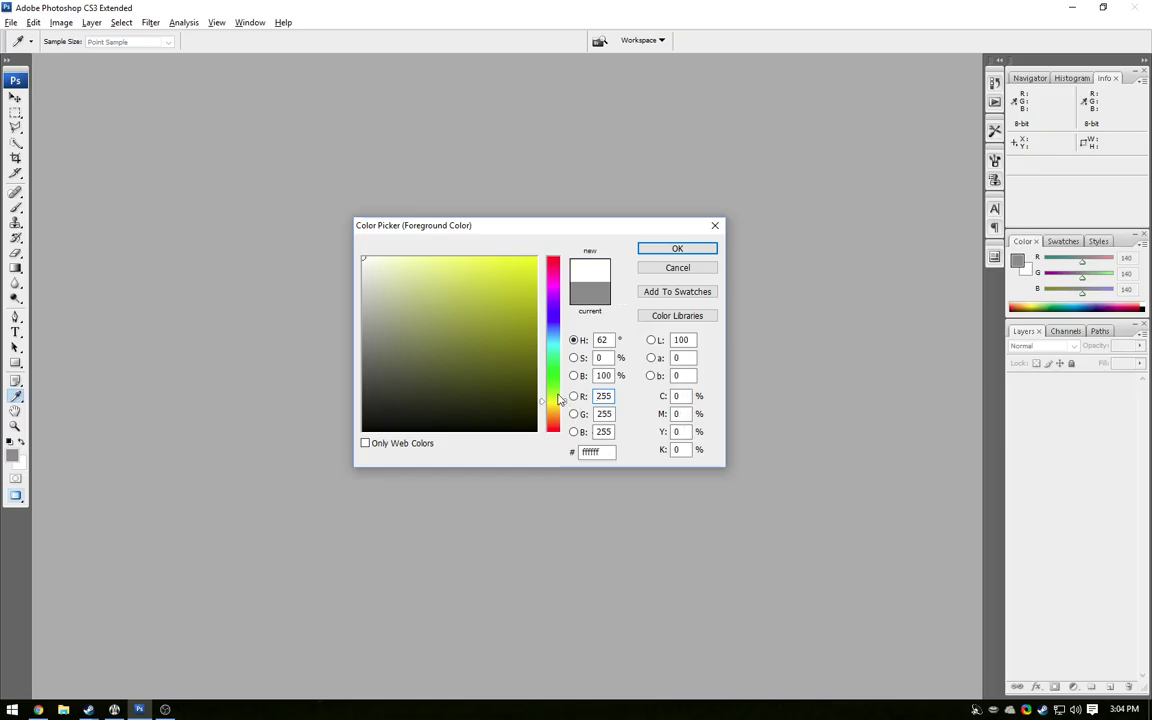
- Set hue 240 and the field's top-right corner for pure blue 0000ff
{"action": "left_click_drag", "start_coordinate": [558, 400], "coordinate": [556, 315]}
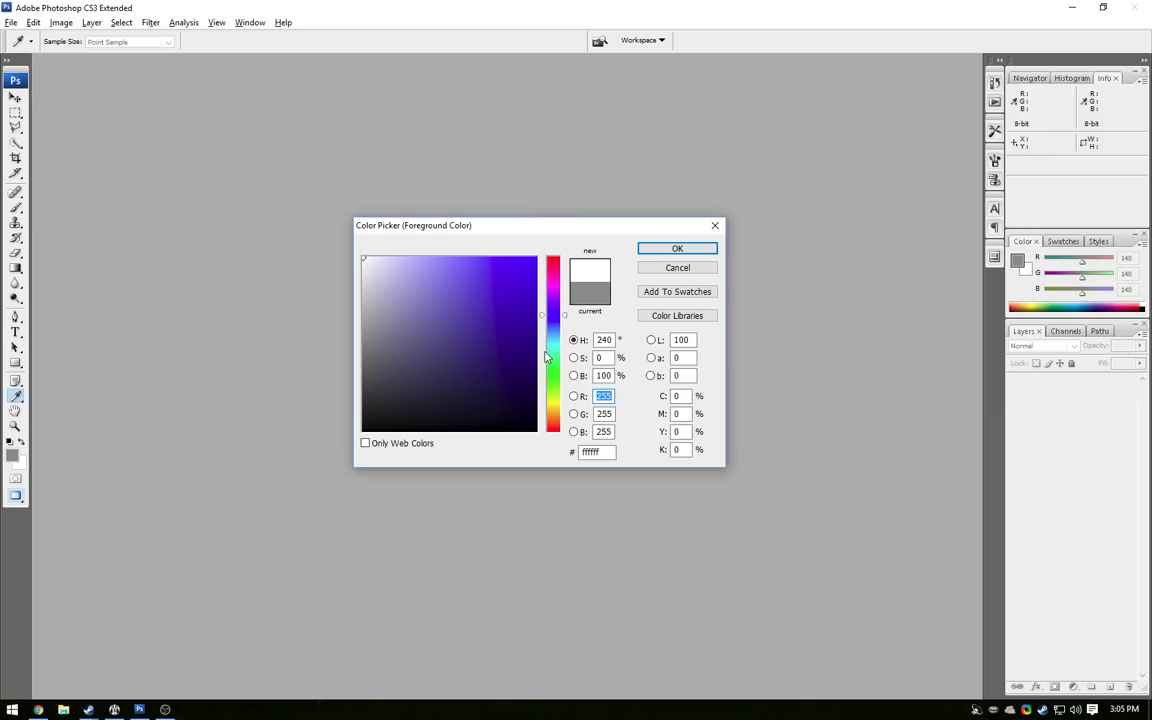
{"action": "left_click_drag", "start_coordinate": [459, 280], "coordinate": [538, 254]}
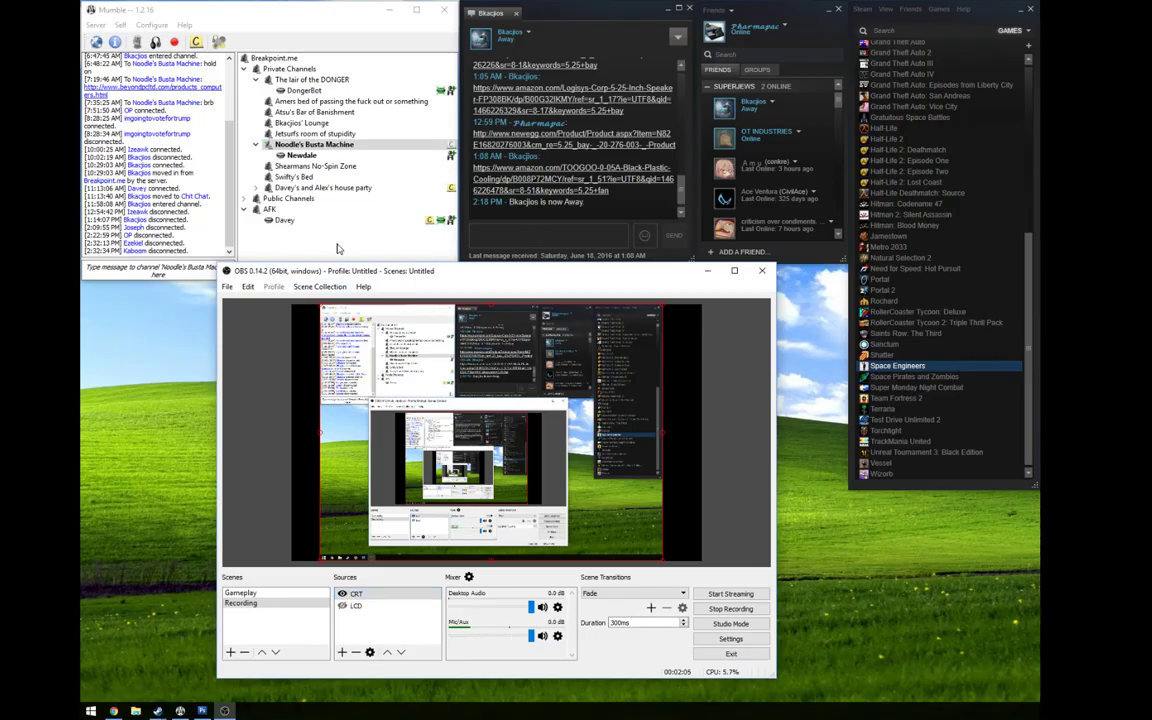
- Move the Color Picker to the second monitor and set RGB 0, 0, 255 there
{"action": "mouse_move", "coordinate": [80, 265]}
{"action": "left_mouse_down"}
{"action": "mouse_move", "coordinate": [277, 265]}
{"action": "mouse_move", "coordinate": [252, 140]}
{"action": "left_mouse_up"}
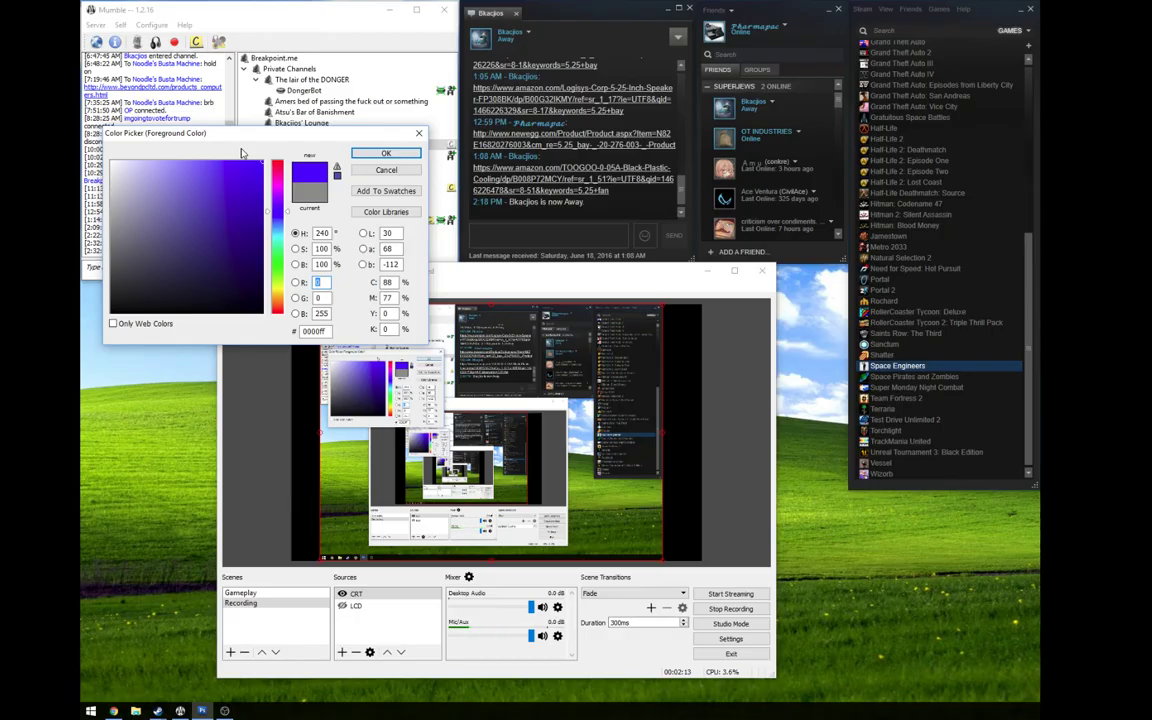
{"action": "mouse_move", "coordinate": [282, 212]}
{"action": "left_mouse_down"}
{"action": "mouse_move", "coordinate": [282, 228]}
{"action": "mouse_move", "coordinate": [281, 215]}
{"action": "left_mouse_up"}
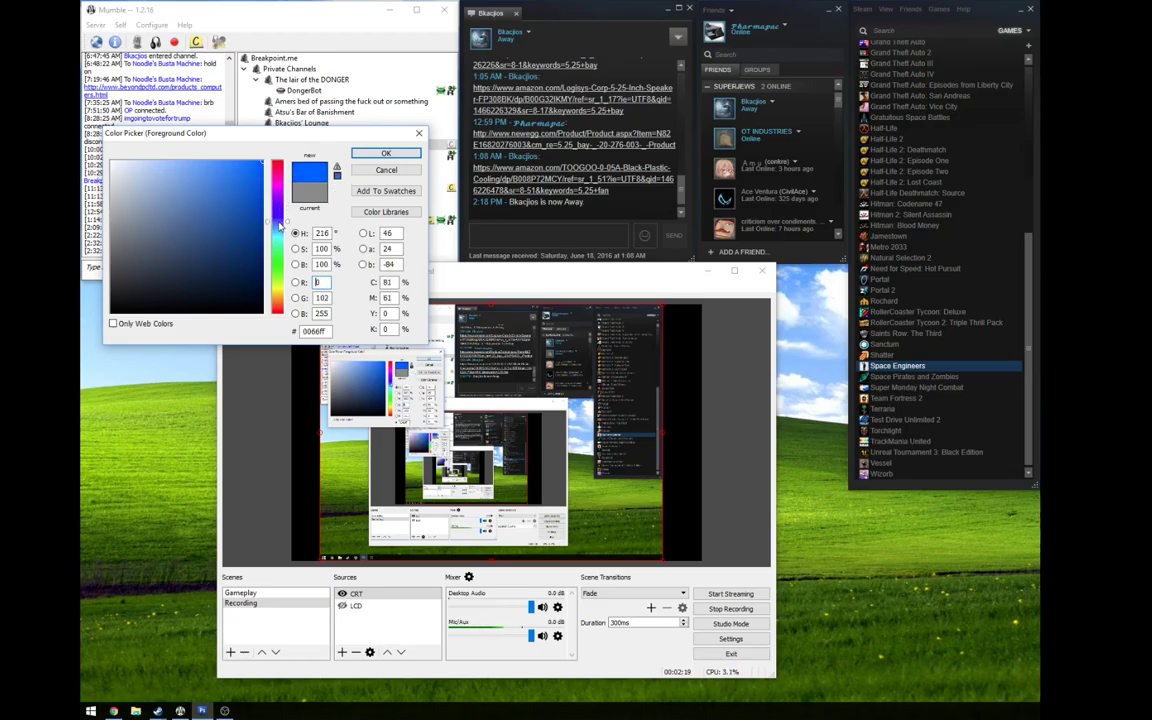
{"action": "type", "text": "18"}
{"action": "key", "text": "Tab"}
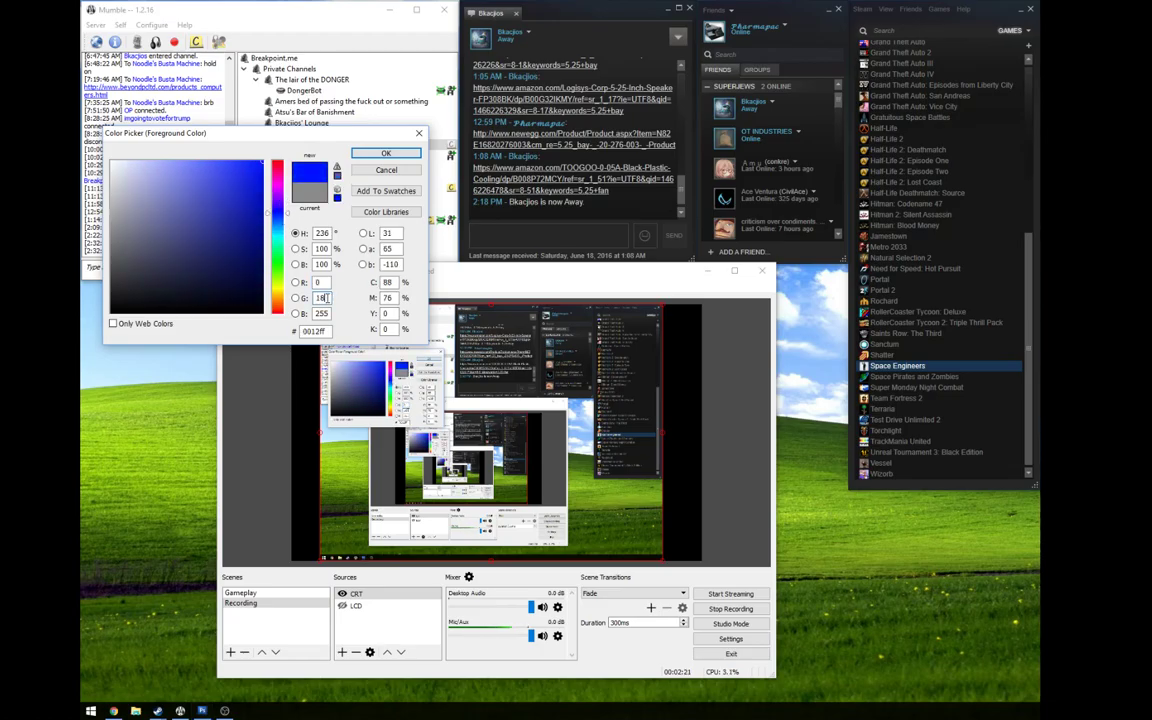
{"action": "type", "text": "0"}
{"action": "key", "text": "Tab"}
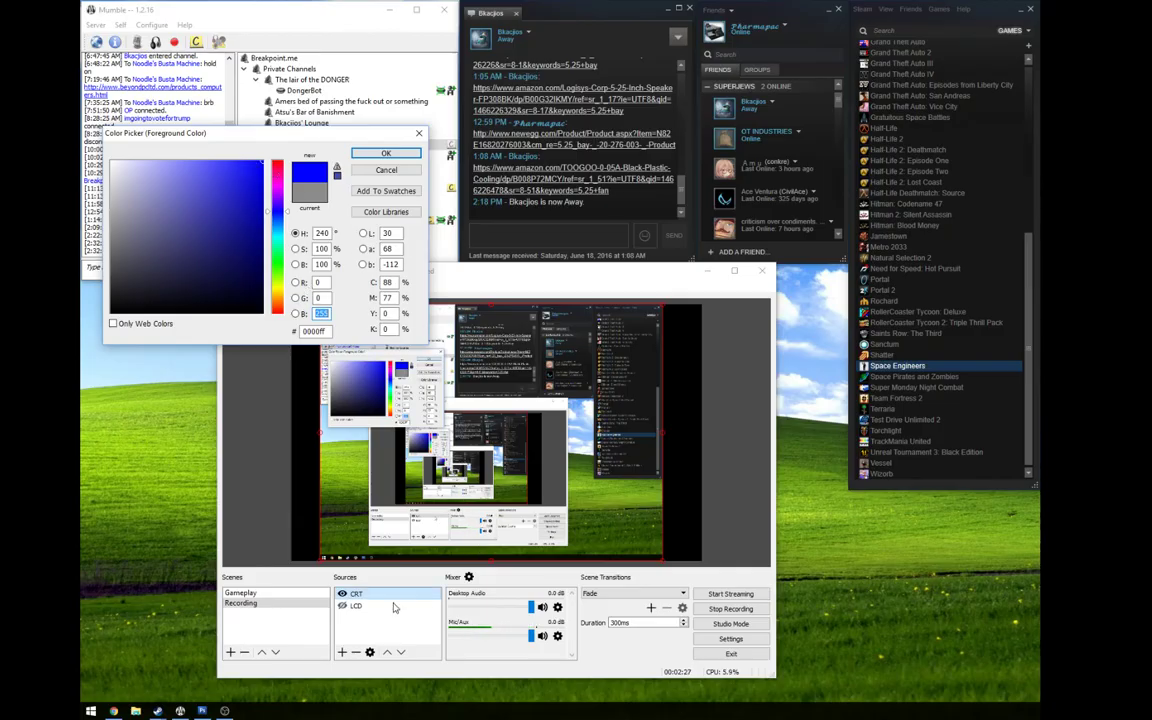
- Point the OBS capture at the main monitor and move the Color Picker back there
{"action": "left_click", "coordinate": [342, 606]}
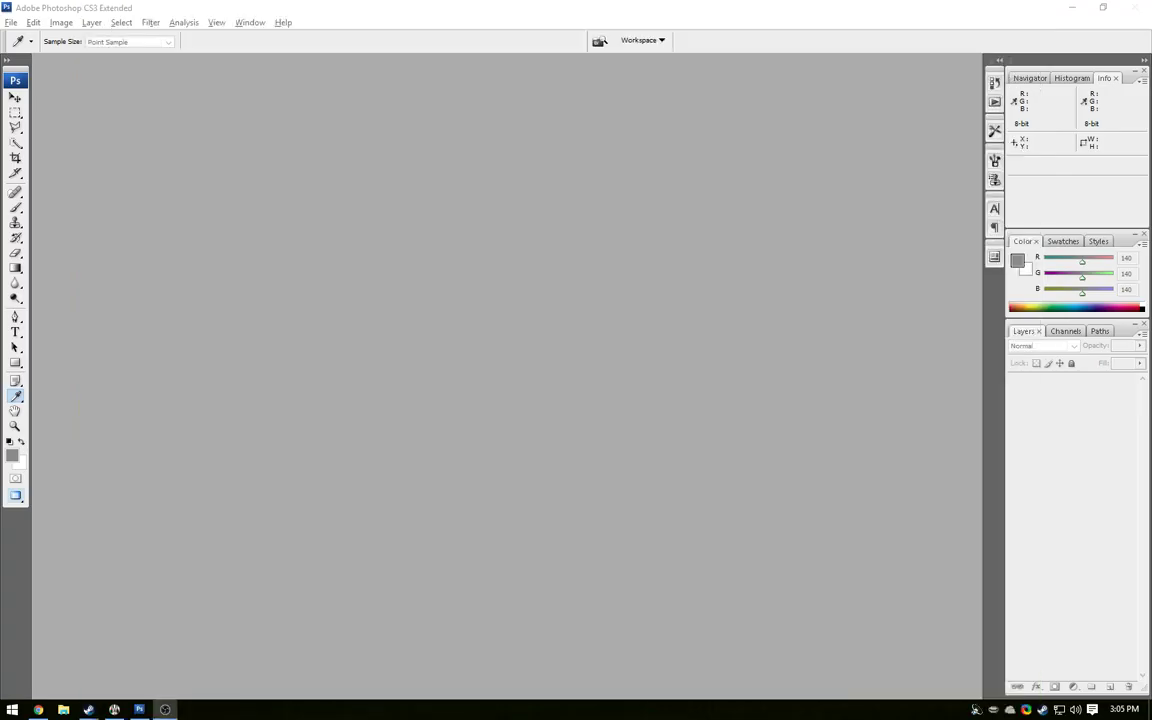
{"action": "mouse_move", "coordinate": [1150, 178]}
{"action": "left_mouse_down"}
{"action": "mouse_move", "coordinate": [529, 246]}
{"action": "mouse_move", "coordinate": [546, 258]}
{"action": "left_mouse_up"}
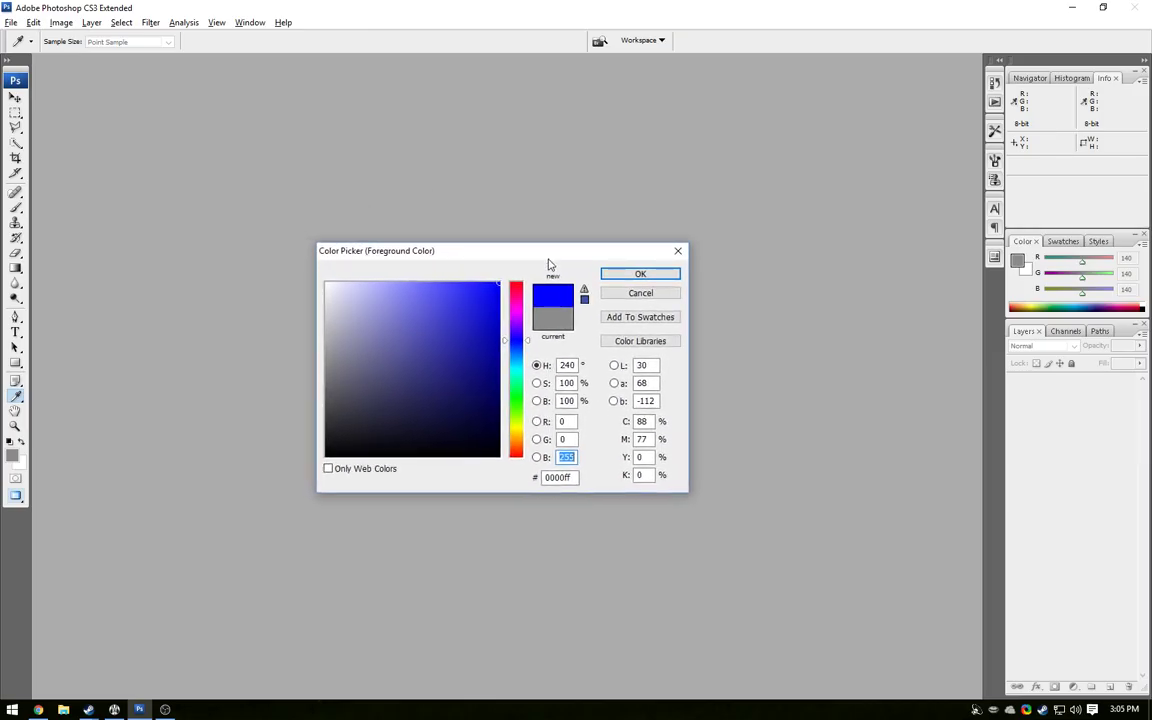